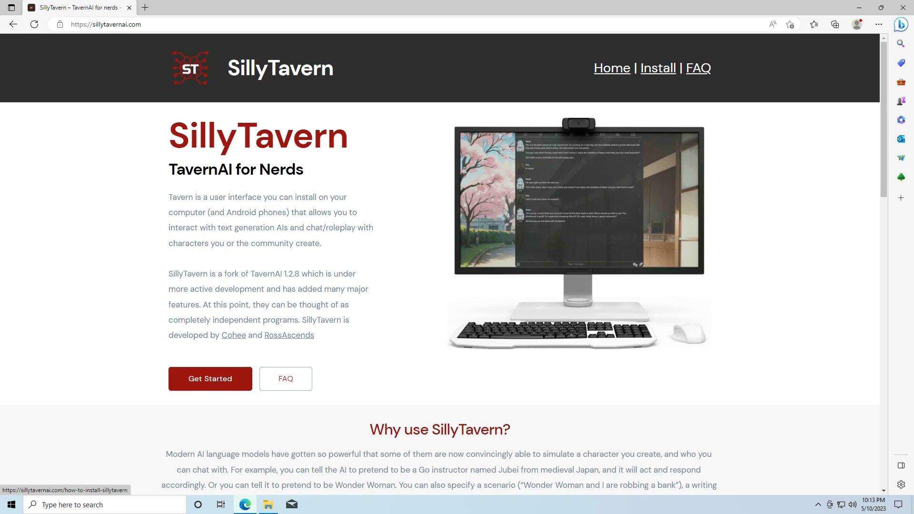
- Open the SillyTavern site's Windows installation instructions and follow the NodeJS link to its download page
click(658, 67)
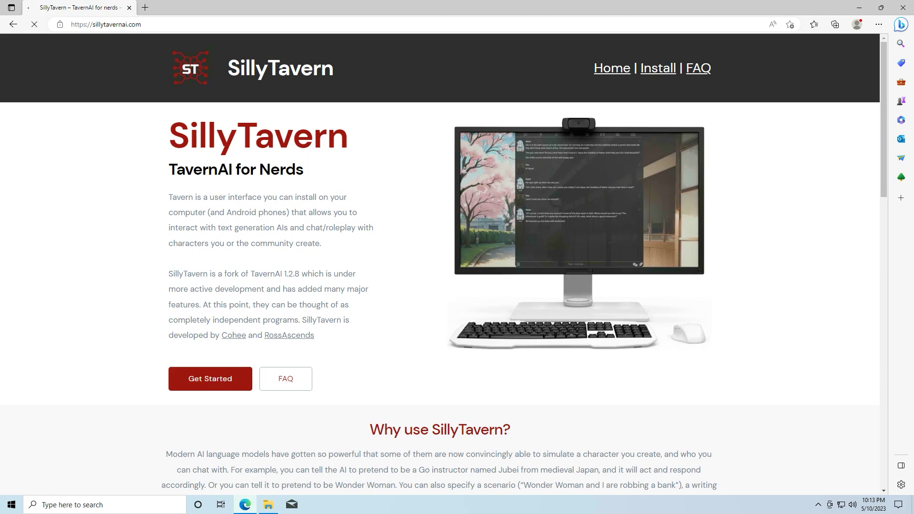
scroll(439, 264, down, 2)
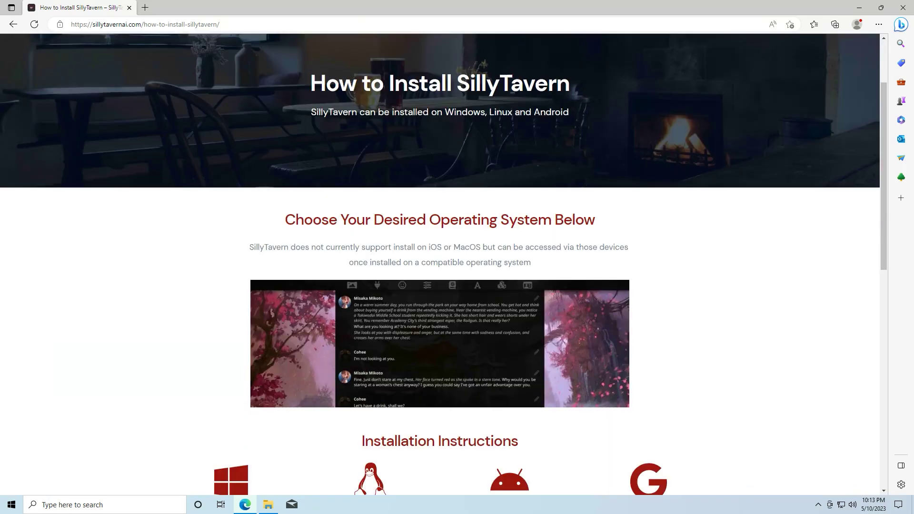
scroll(439, 264, down, 5)
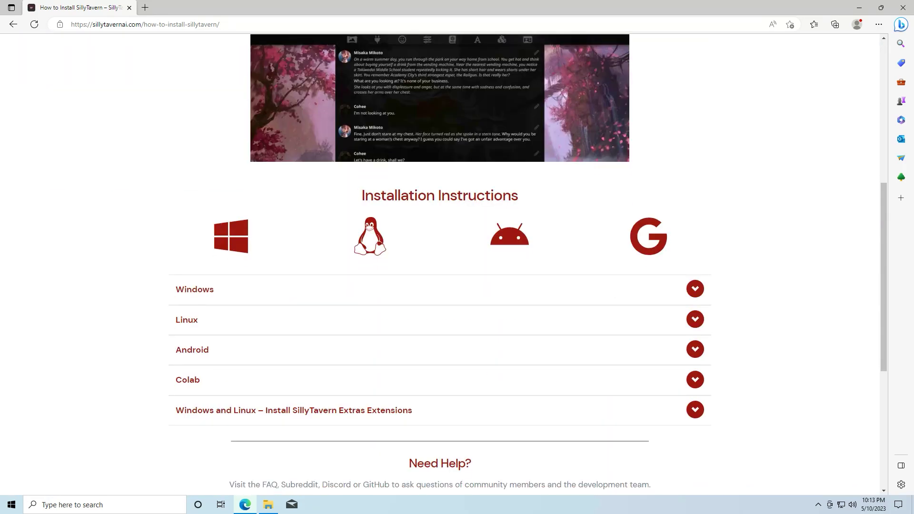
click(194, 289)
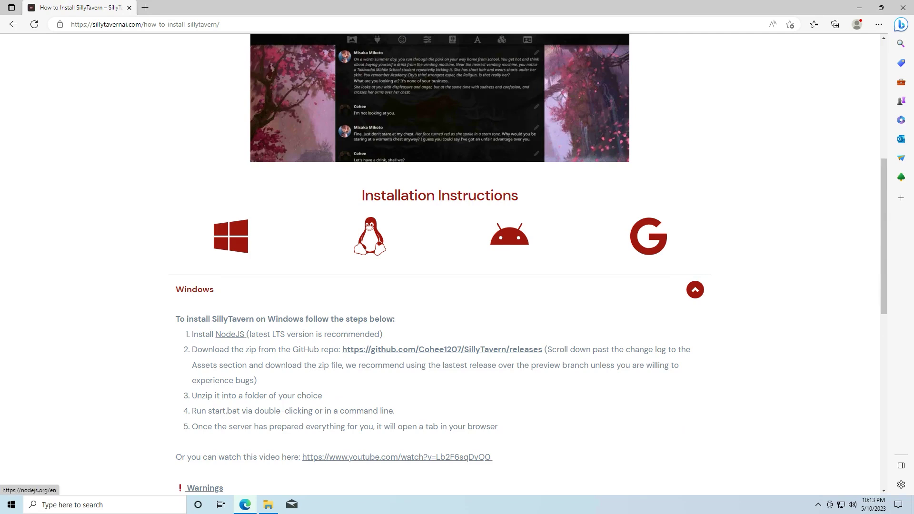
click(230, 334)
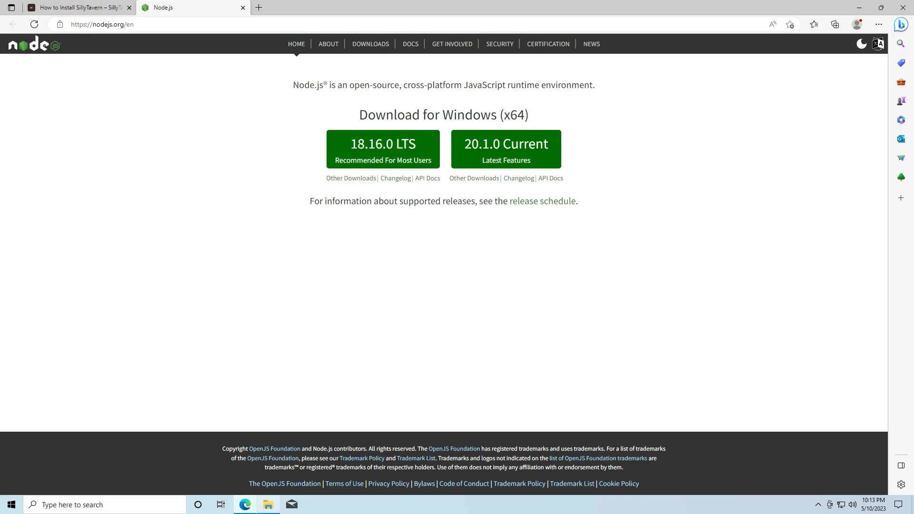
- Switch to File Explorer and launch the node-v18.16.0-x64 installer from the Downloads folder
click(268, 504)
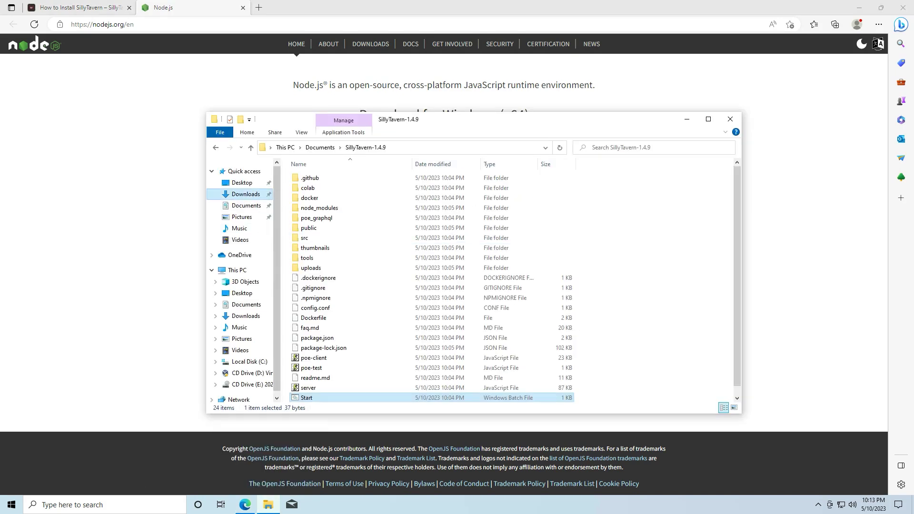
click(246, 194)
click(321, 191)
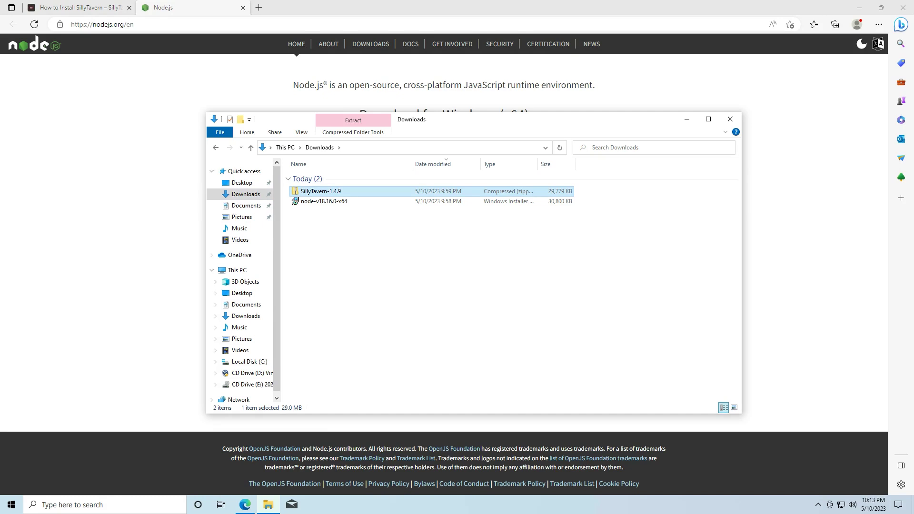
click(324, 201)
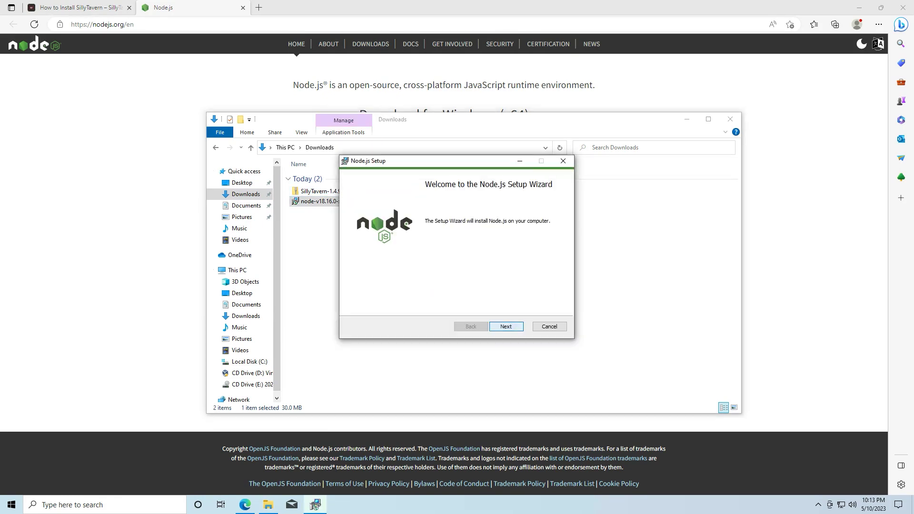
- Accept the Node.js license, keep the default setup options without the native module tools, and start the installation
key(Return)
key(alt+a)
key(Return)
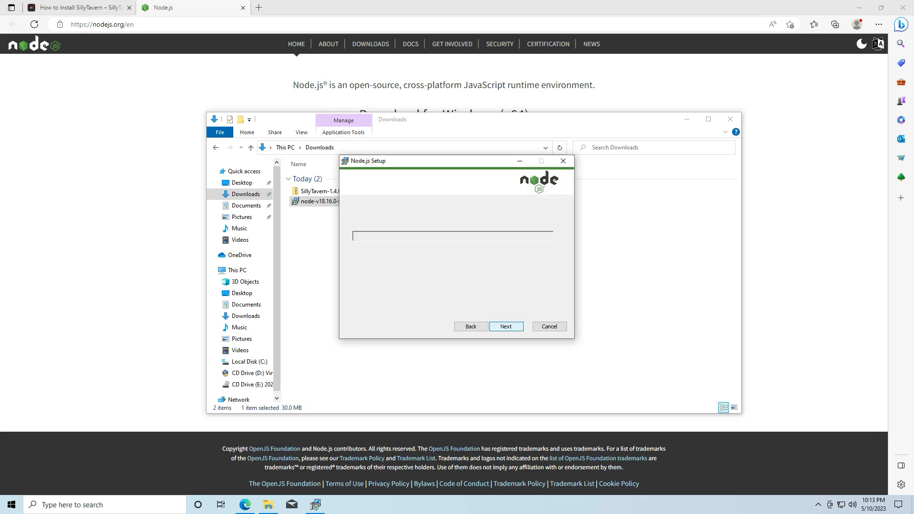
key(Return)
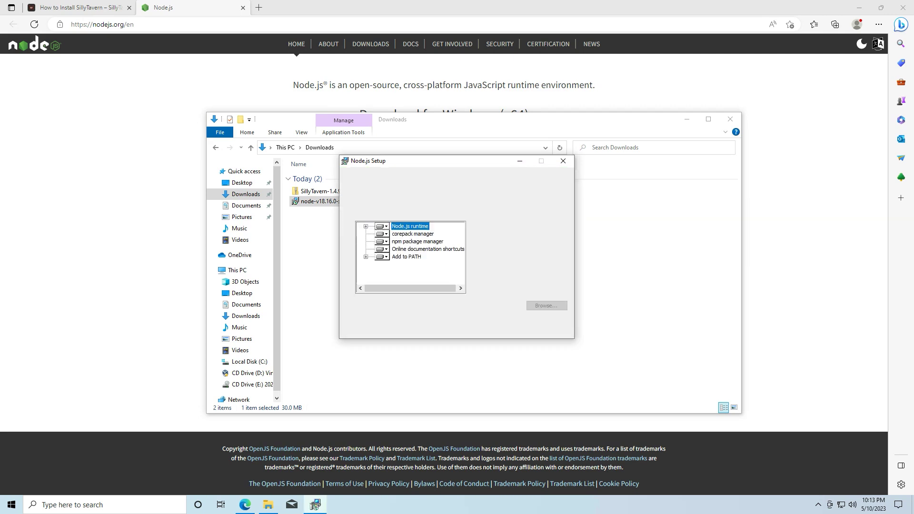
key(Return)
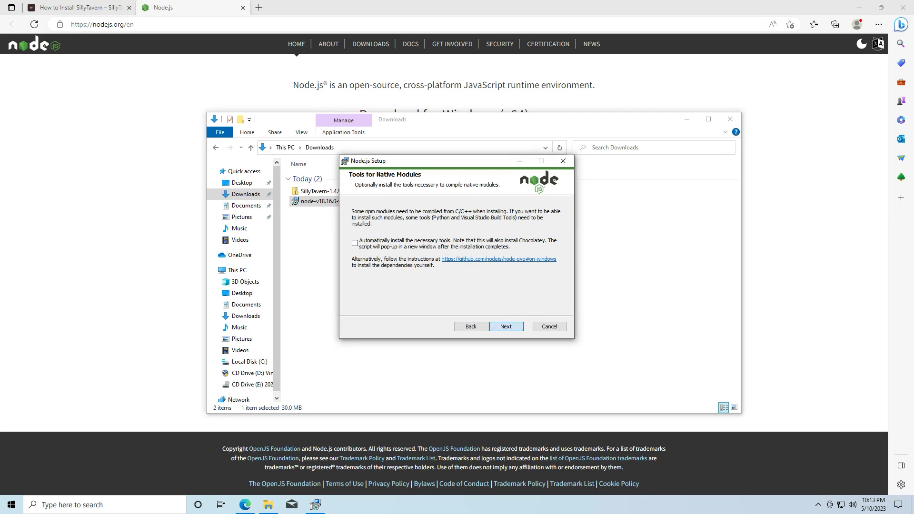
key(Return)
key(Return)
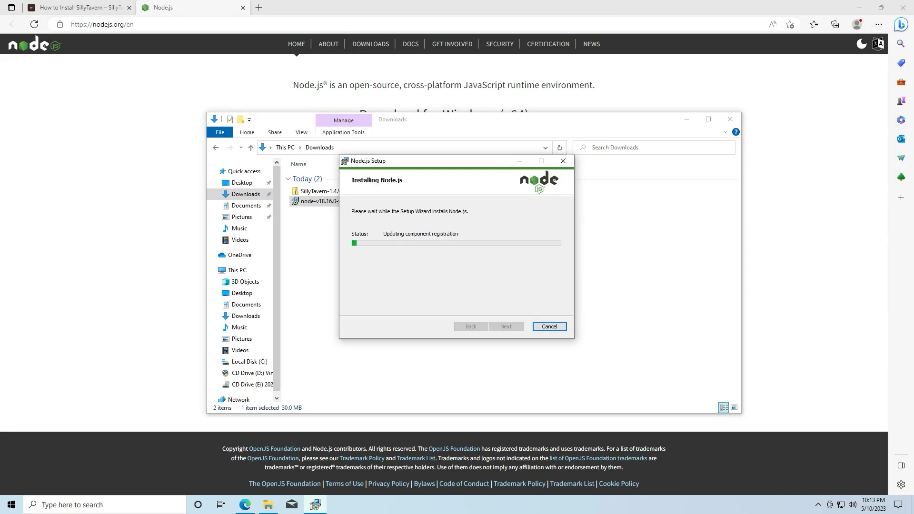
click(314, 505)
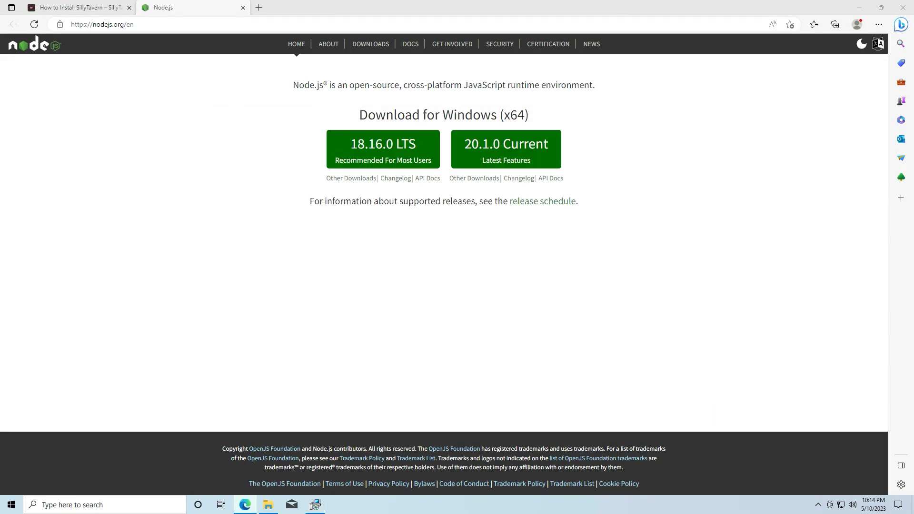
- Open the SillyTavern GitHub releases page from the Windows instructions and locate the 1.4.9 release's source code zip
key(ctrl+Tab)
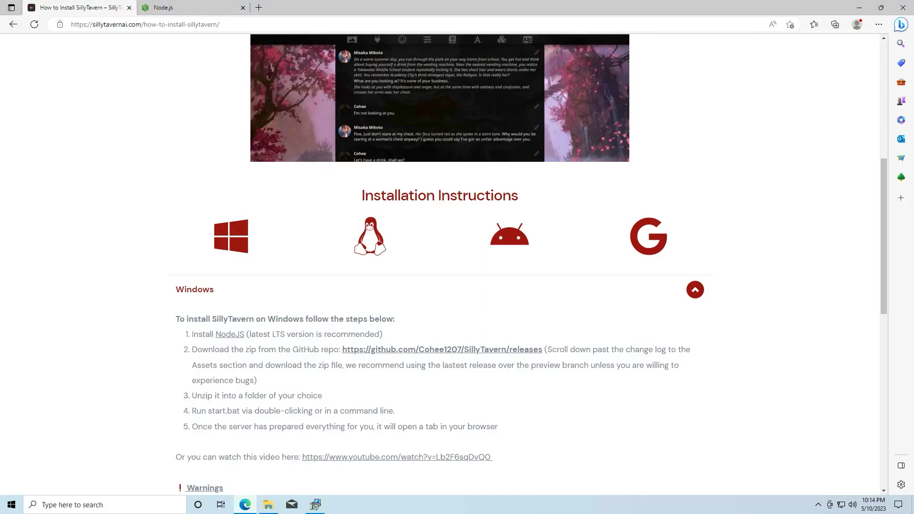
key(ctrl+Return)
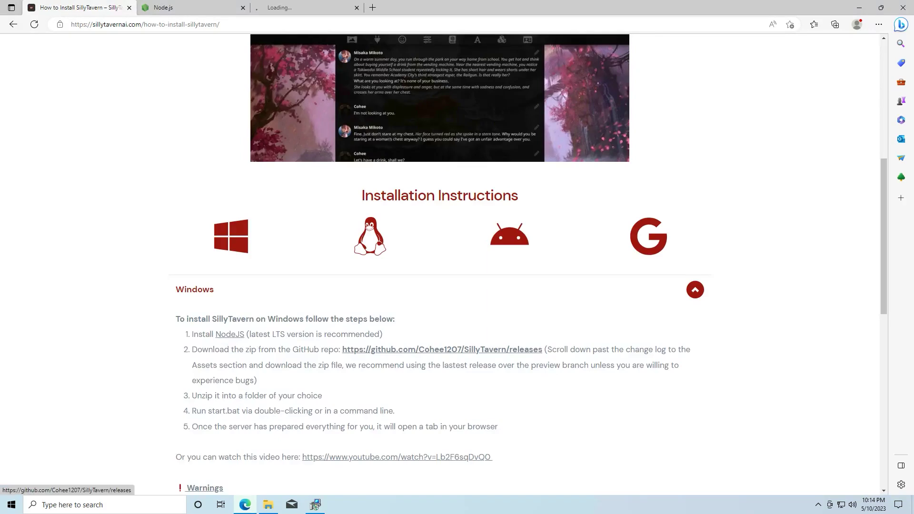
key(ctrl+shift+Tab)
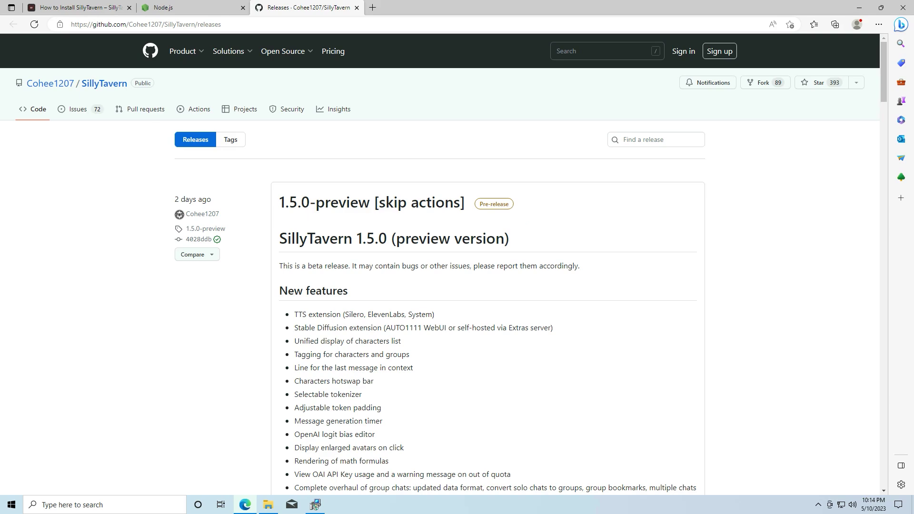
scroll(487, 264, down, 10)
scroll(487, 264, down, 9)
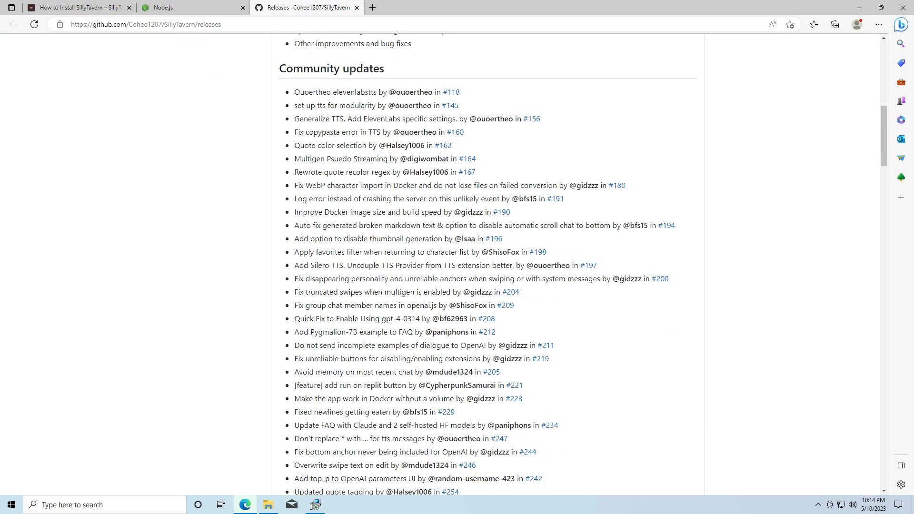
scroll(487, 264, down, 5)
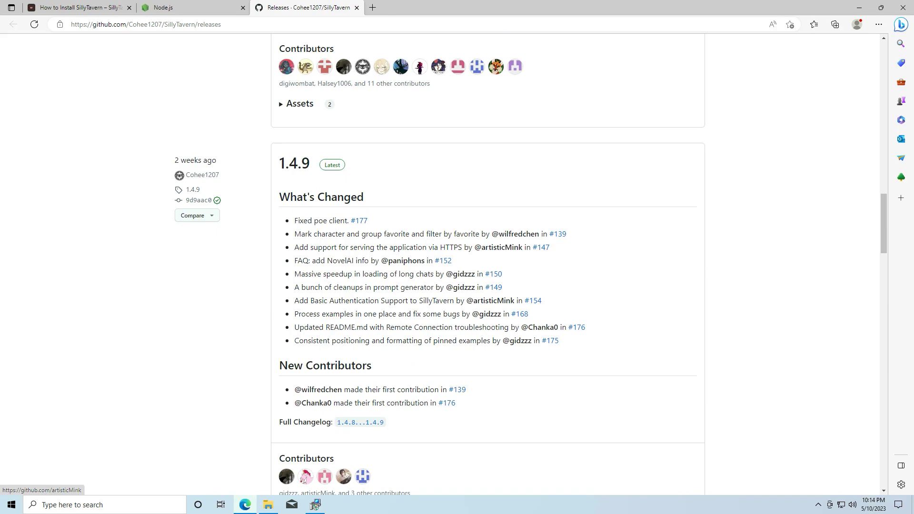
scroll(487, 264, down, 2)
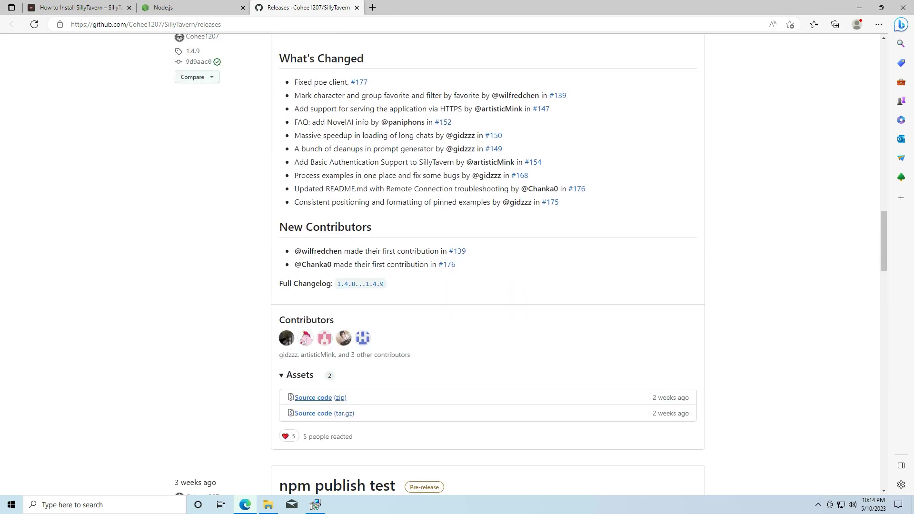
key(Tab)
- Extract the SillyTavern-1.4.9 zip in File Explorer to the default SillyTavern-1.4.9 folder in Downloads
click(268, 505)
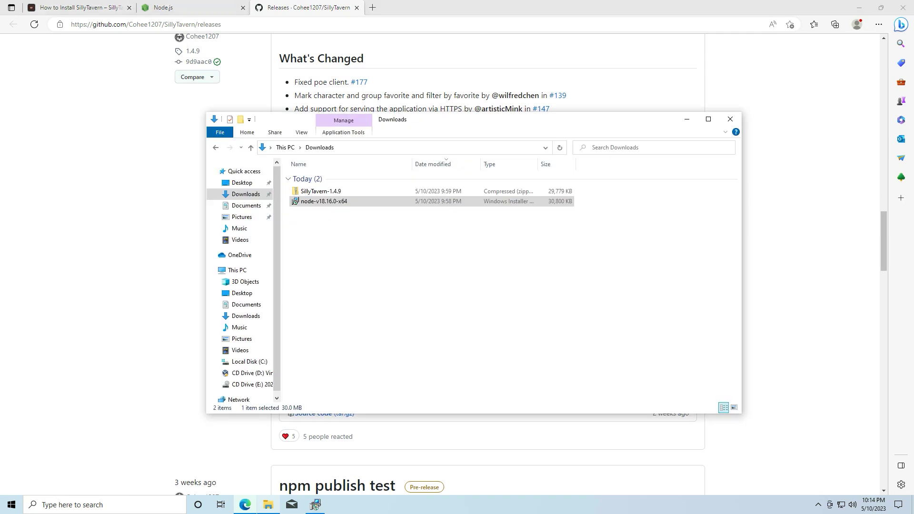
click(321, 191)
right_click(339, 191)
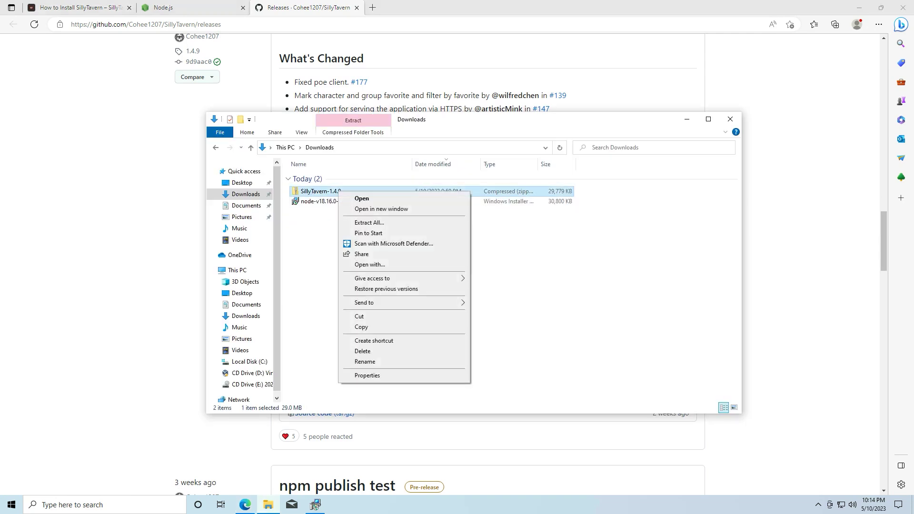
click(369, 223)
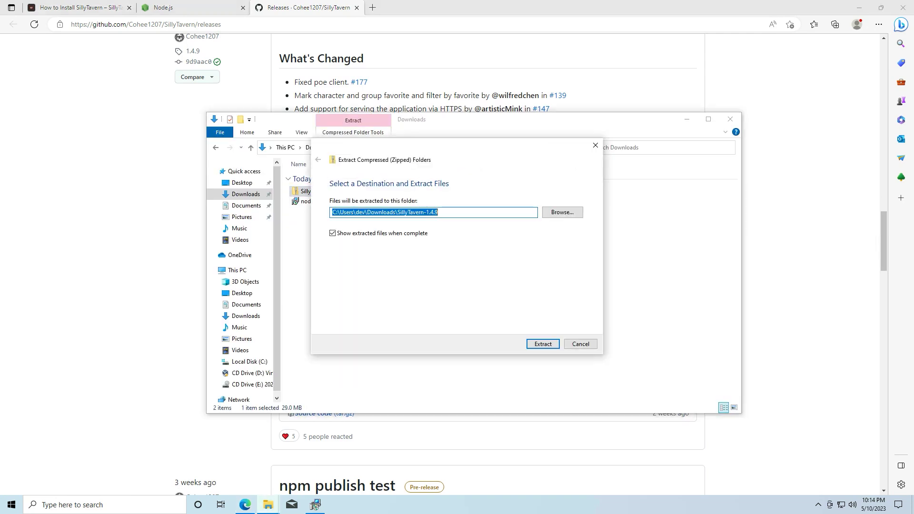
key(Return)
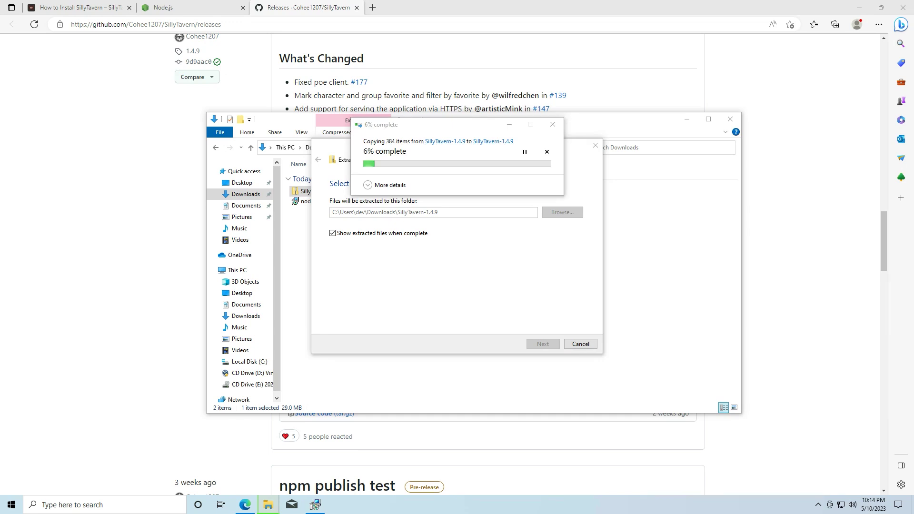
- Bring up the Node.js Setup wizard and finish it
click(315, 505)
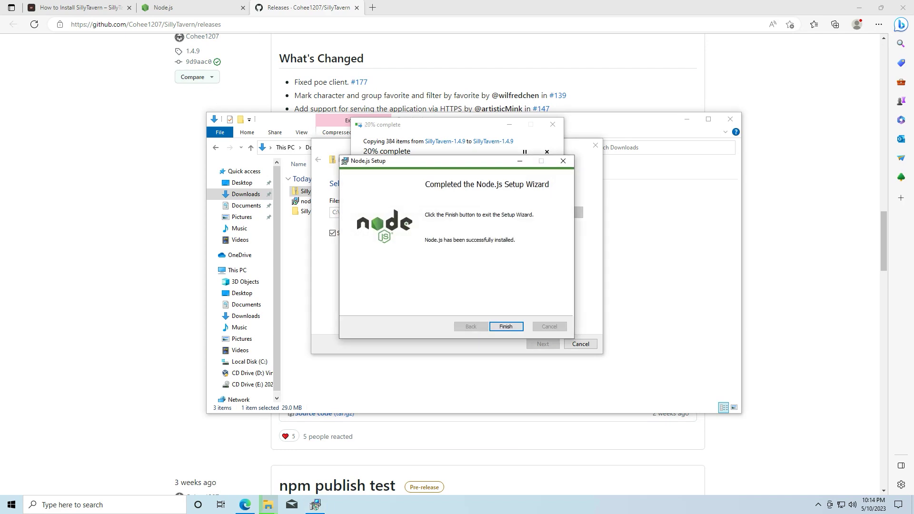
click(506, 326)
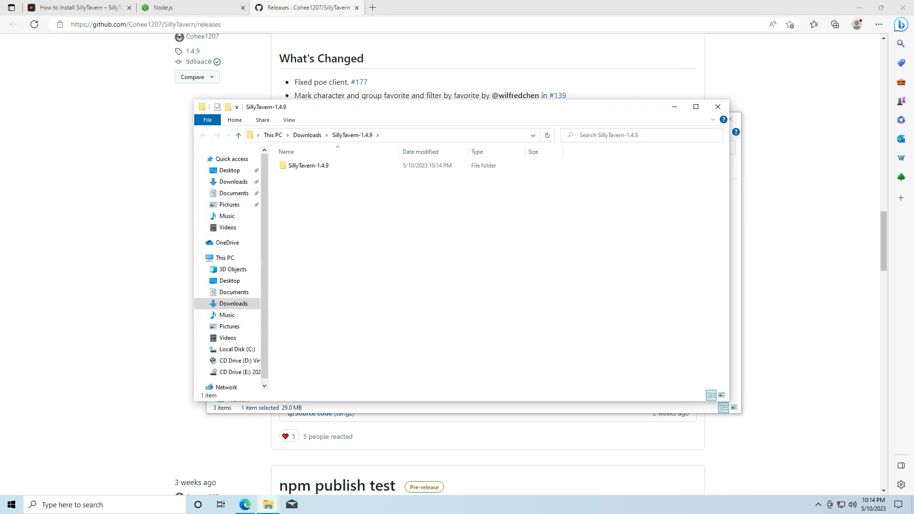
- Move the extracted inner SillyTavern-1.4.9 folder to Documents, deleting the older folder of the same name there
click(308, 165)
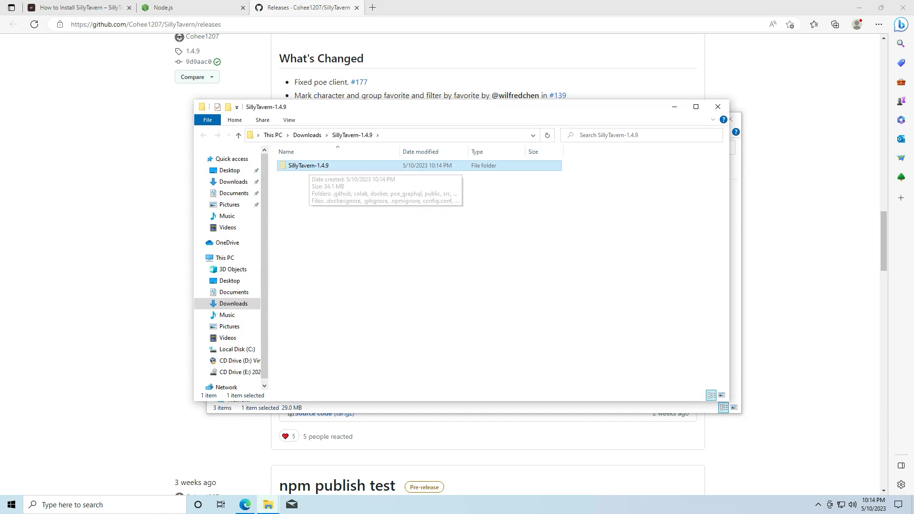
click(234, 292)
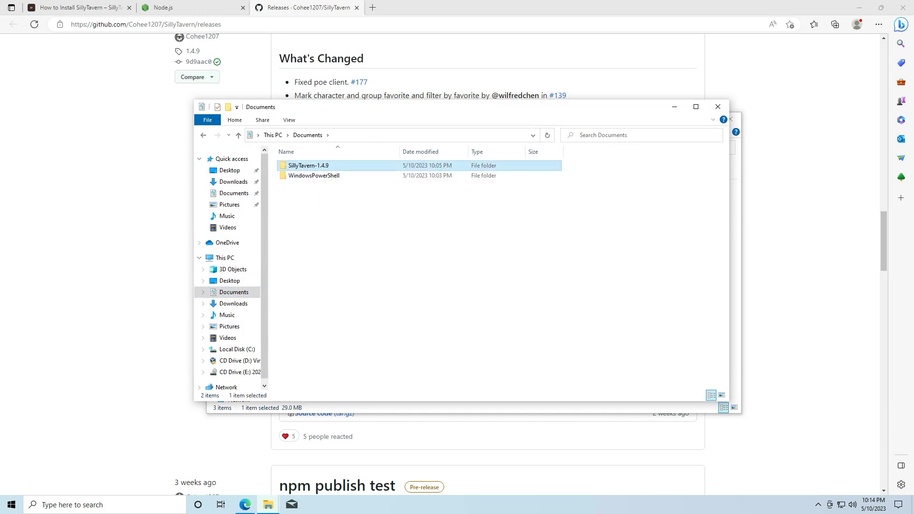
key(Delete)
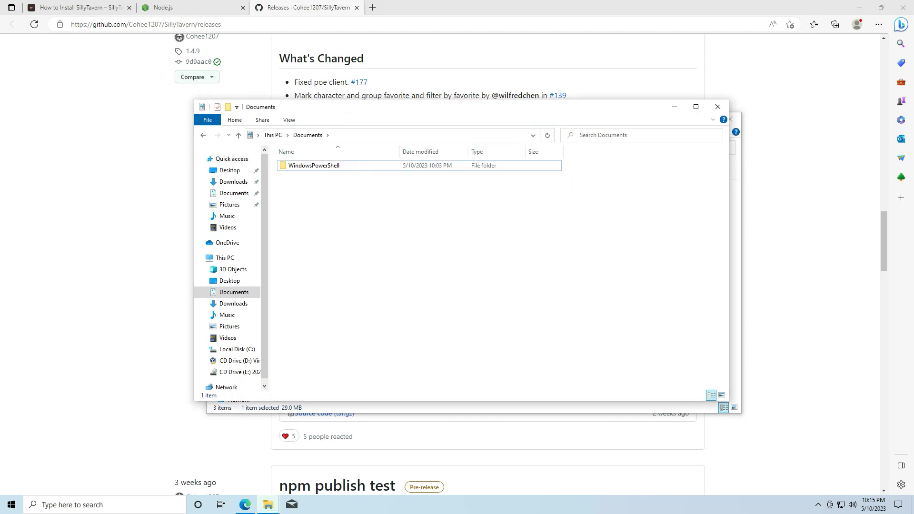
key(ctrl+z)
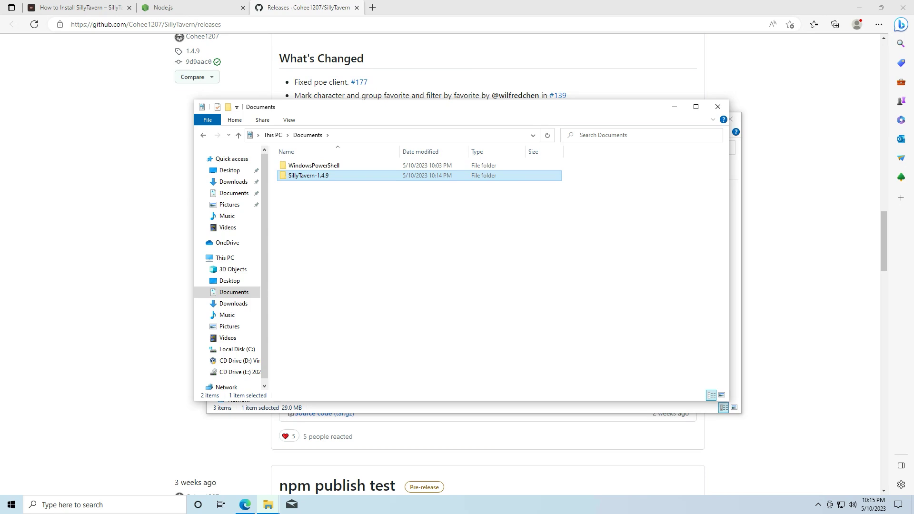
- Run the Start batch file from the SillyTavern-1.4.9 folder in Documents, allowing it past the SmartScreen block
double_click(308, 175)
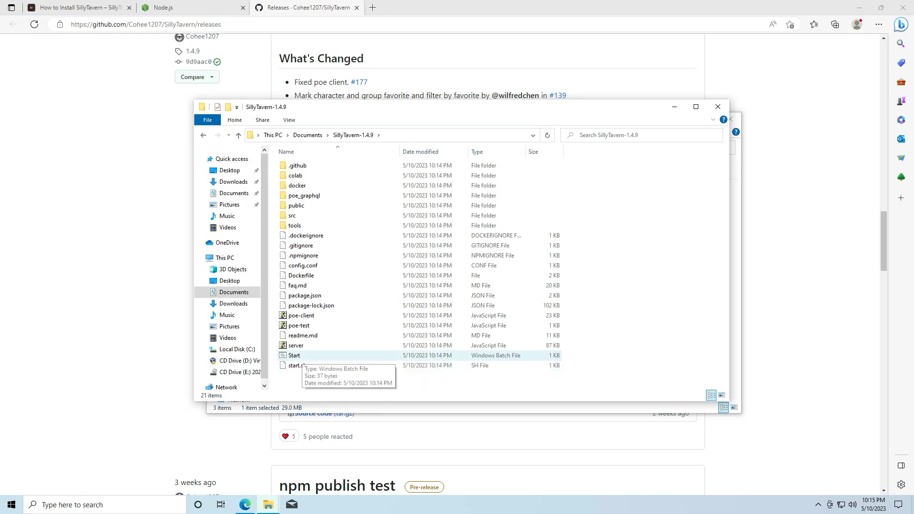
click(303, 357)
key(Return)
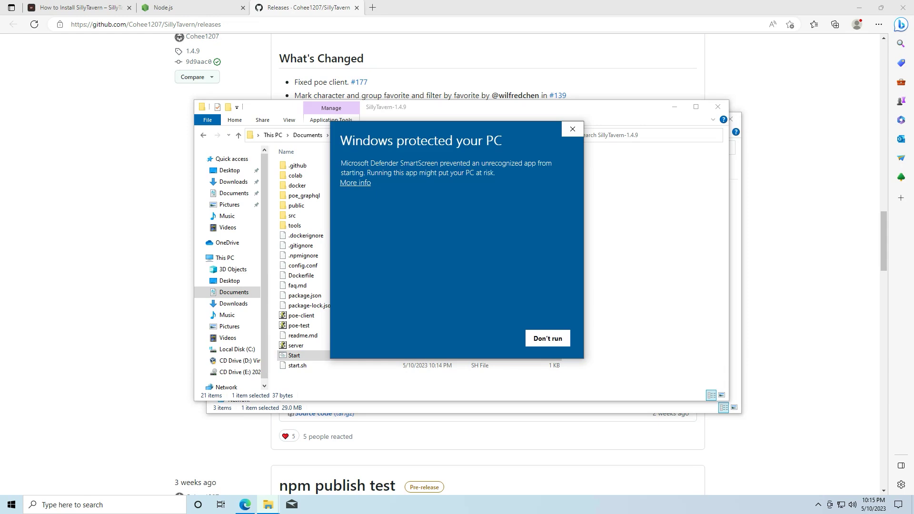
click(355, 183)
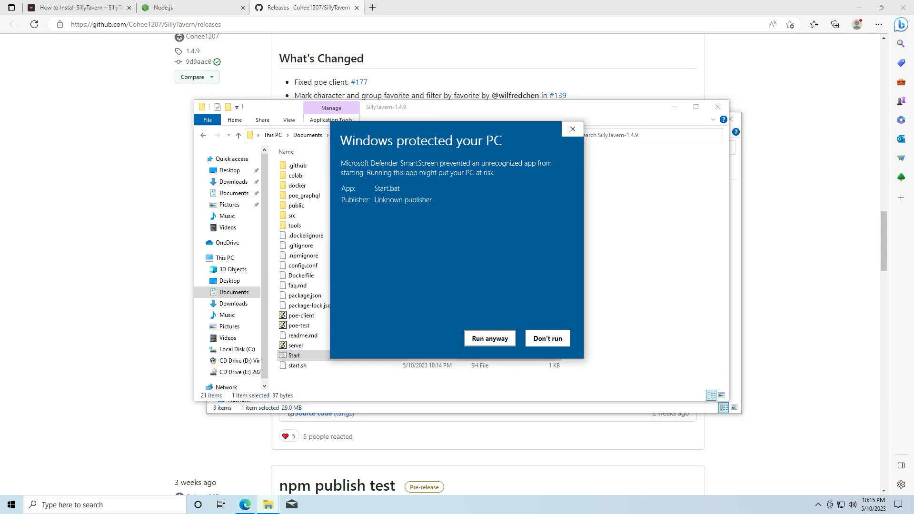
click(490, 339)
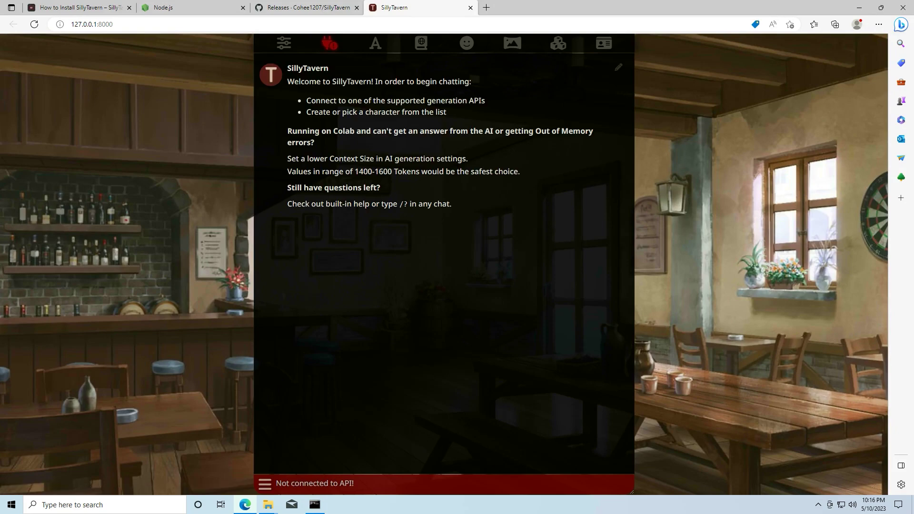
- View SillyTavern's character list and close it again
click(603, 42)
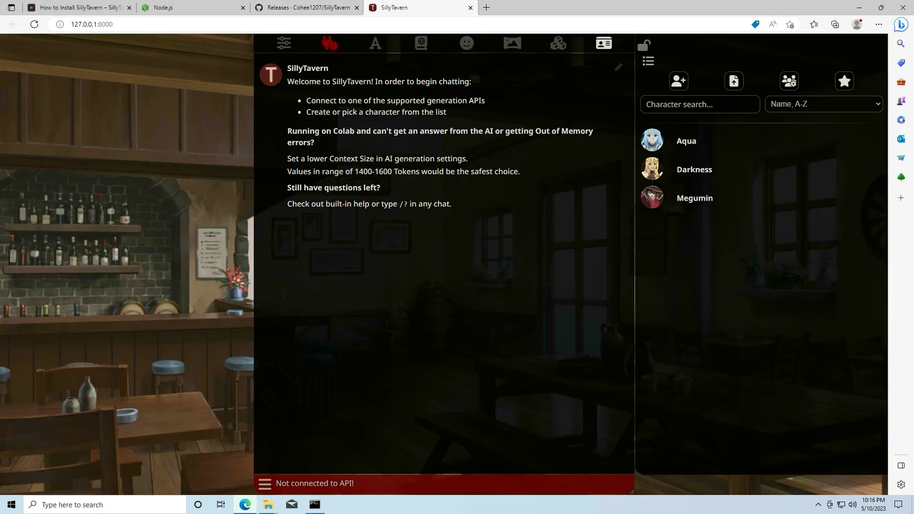
click(603, 42)
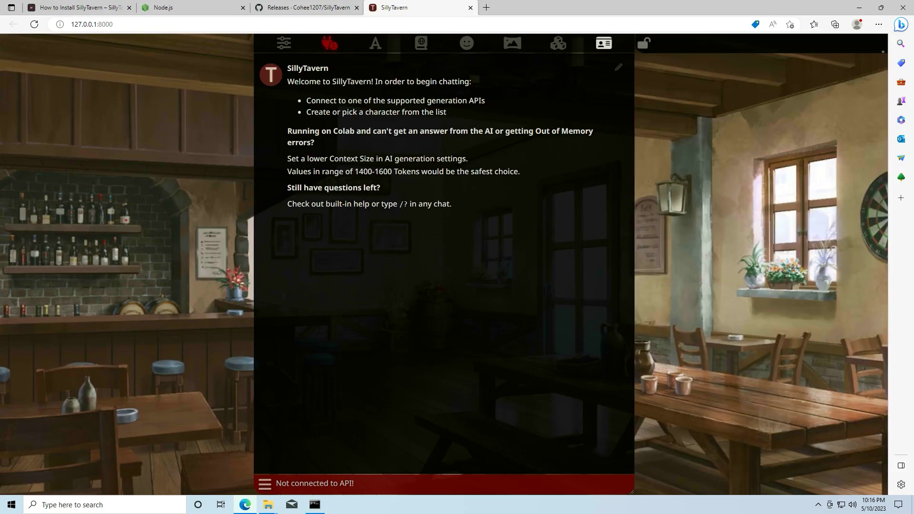
- Switch the API to OpenAI and from there to NovelAI, and show the NovelAI generation settings
click(329, 43)
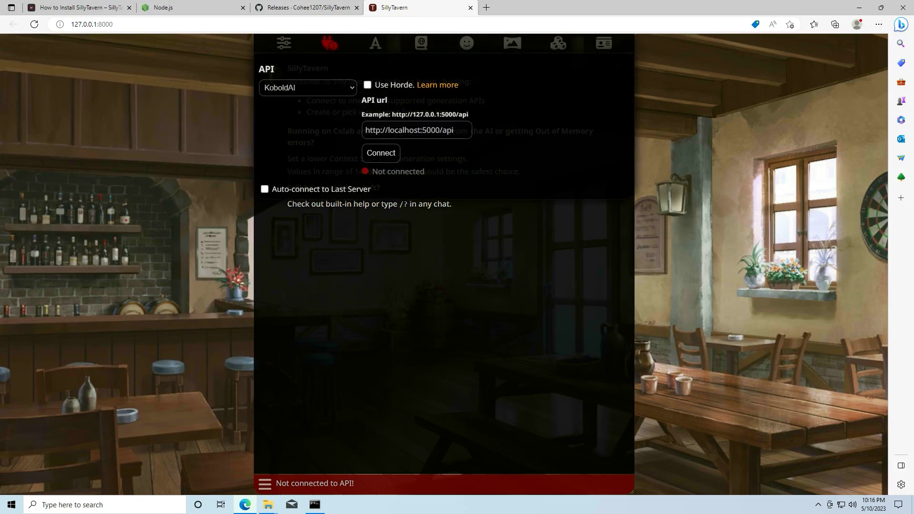
click(307, 87)
click(285, 132)
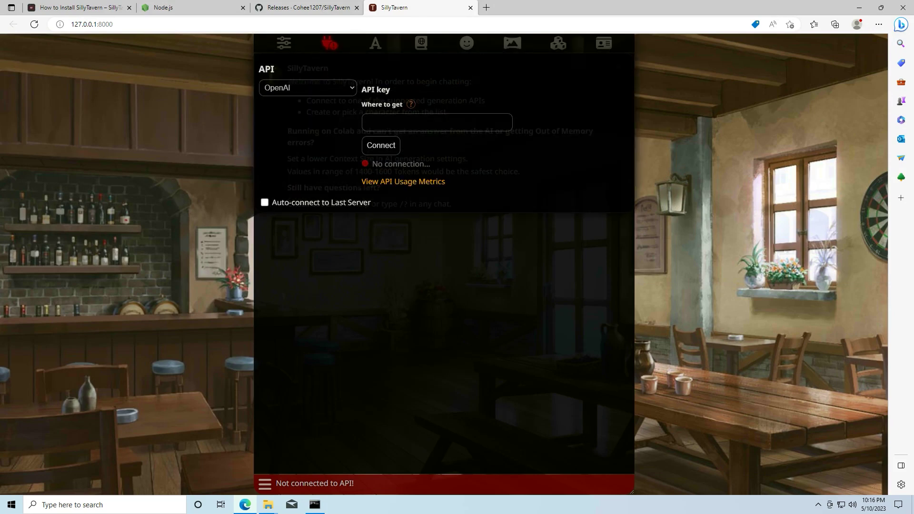
click(308, 88)
click(285, 116)
click(284, 43)
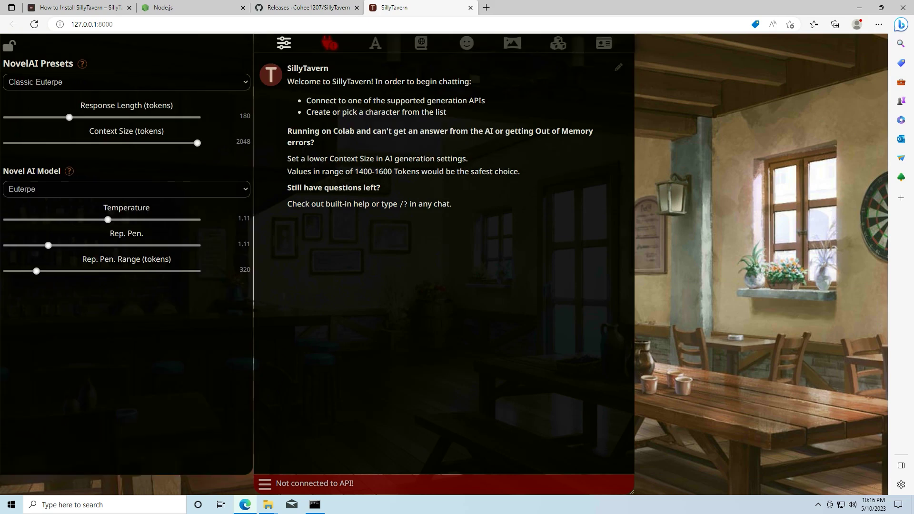
- Shut down the SillyTavern server by closing its console window, and reload the SillyTavern page in the browser
click(314, 504)
click(334, 180)
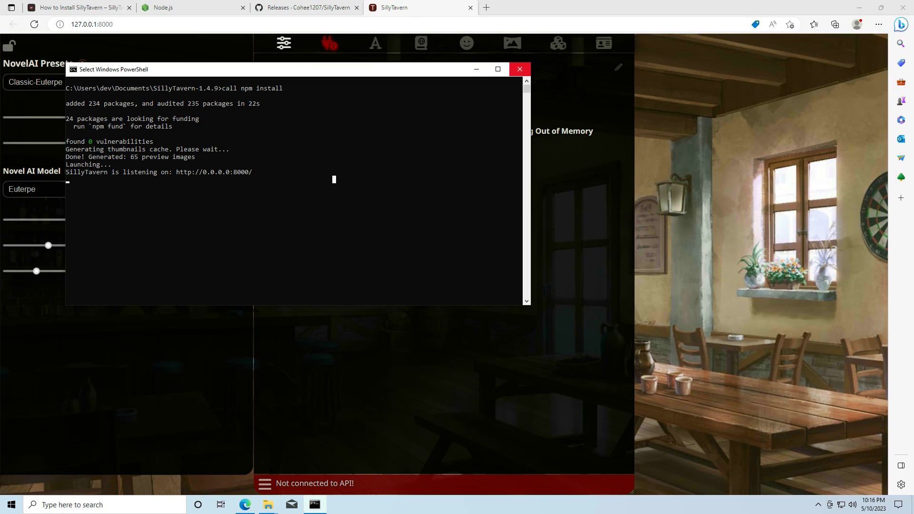
click(520, 70)
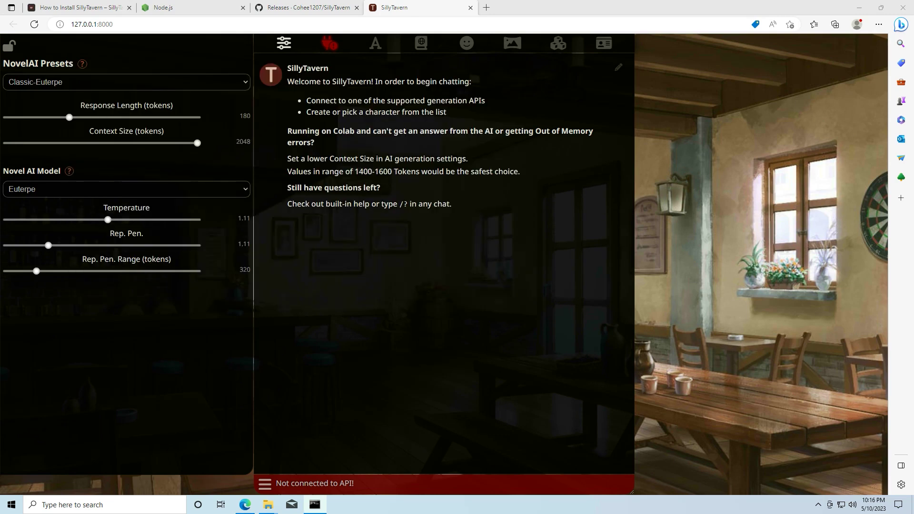
key(F5)
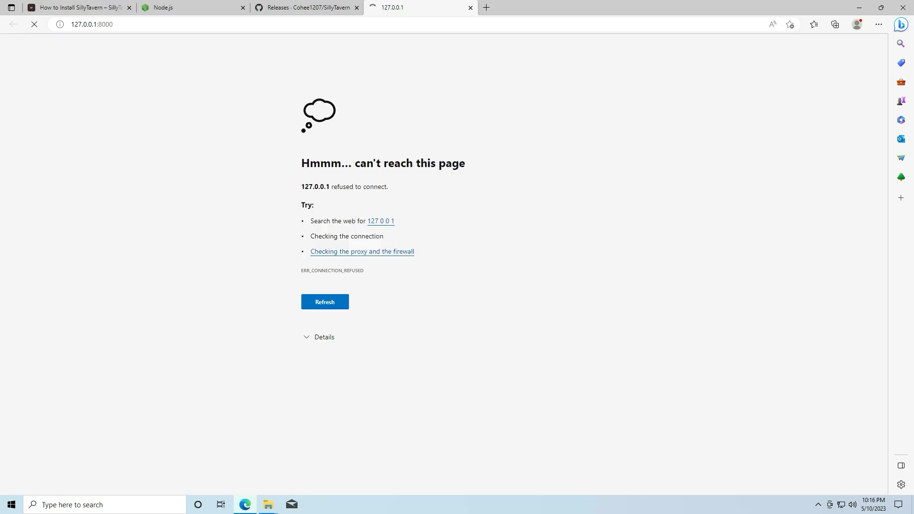
- Restart the SillyTavern server by running the Start batch file from the SillyTavern-1.4.9 folder in Documents
mouse_move(268, 504)
mouse_move(318, 464)
click(317, 464)
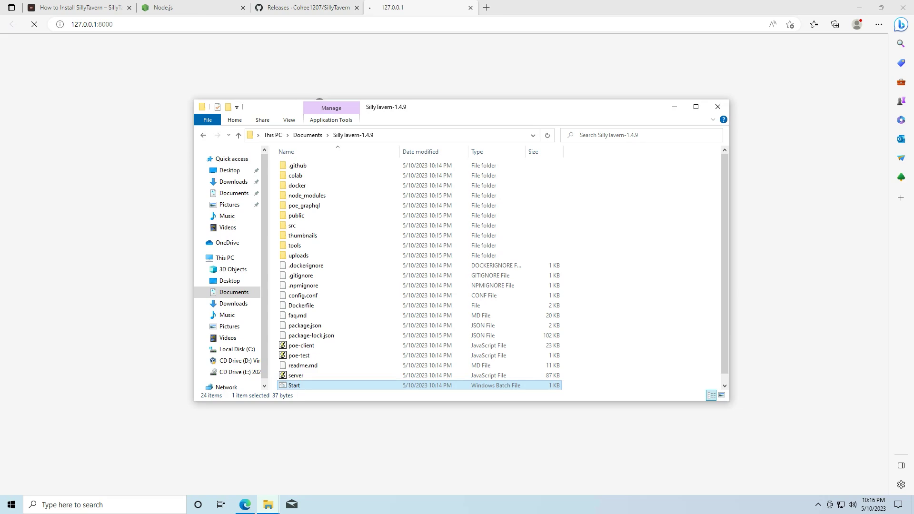
double_click(294, 385)
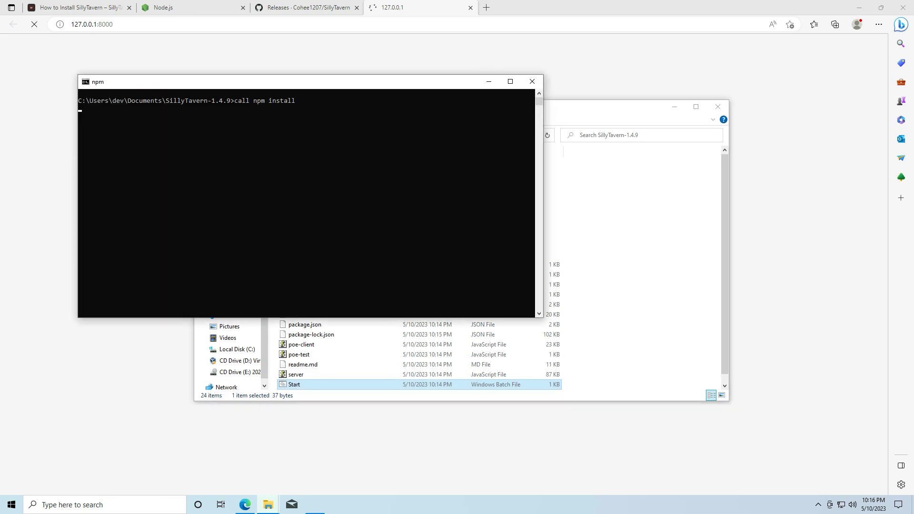